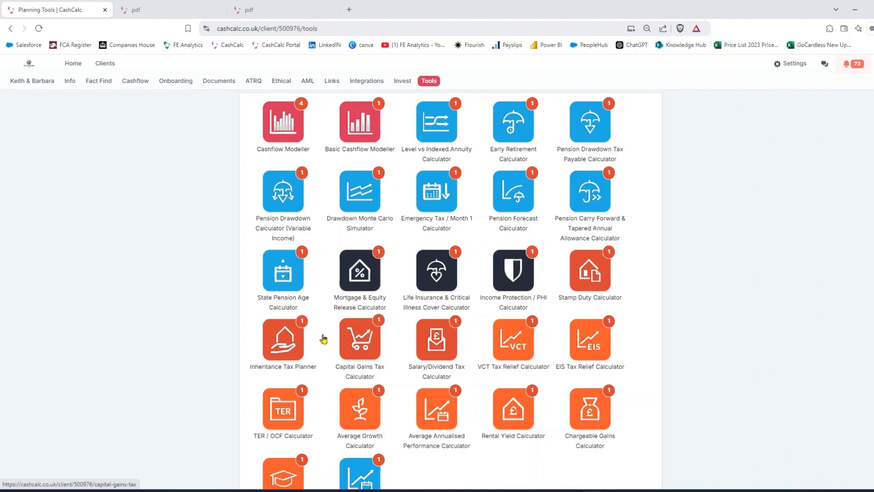
# Open the client information page and review the savings, pensions, assets and incomes available for export to a calculator.
pyautogui.click(71, 82)
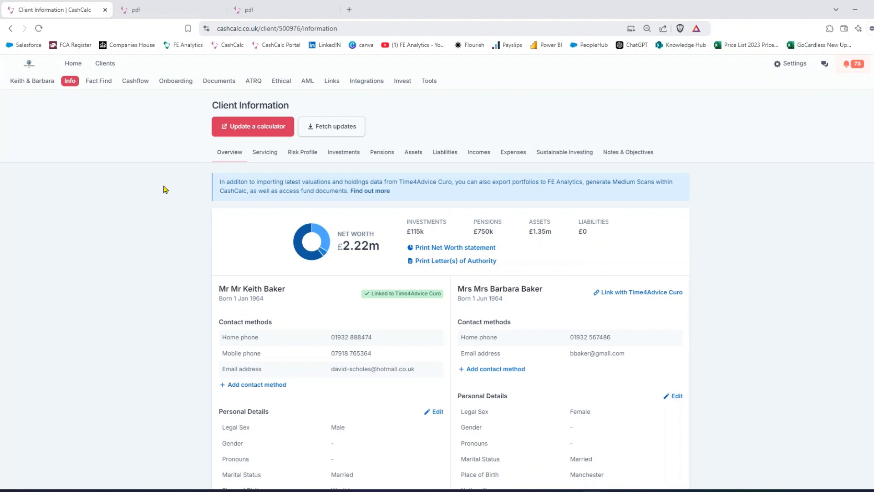
pyautogui.click(248, 129)
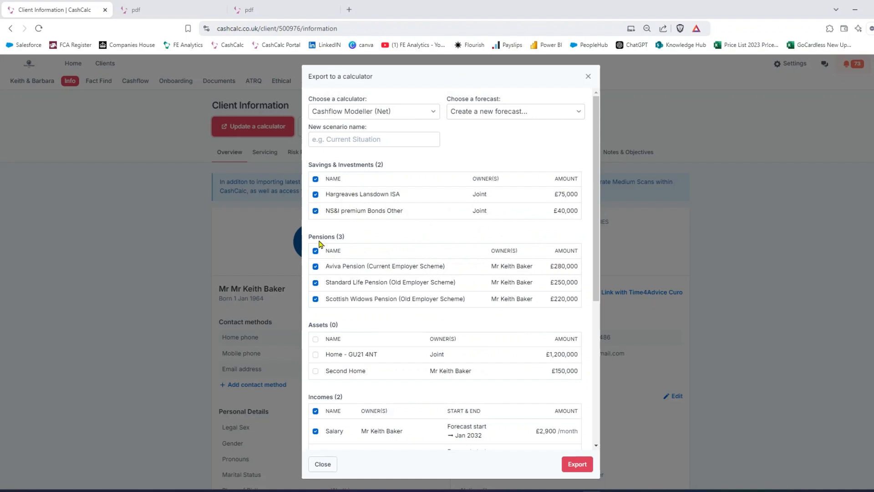
pyautogui.scroll(-2, 370, 276)
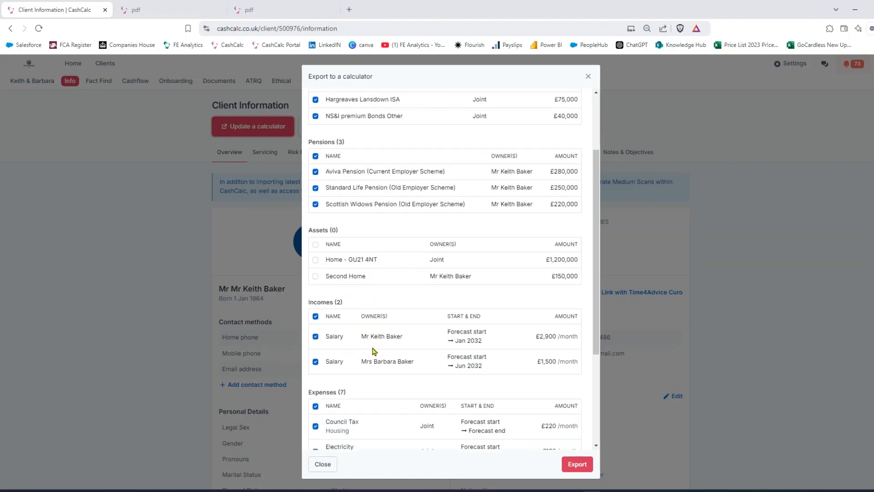
pyautogui.scroll(2, 424, 350)
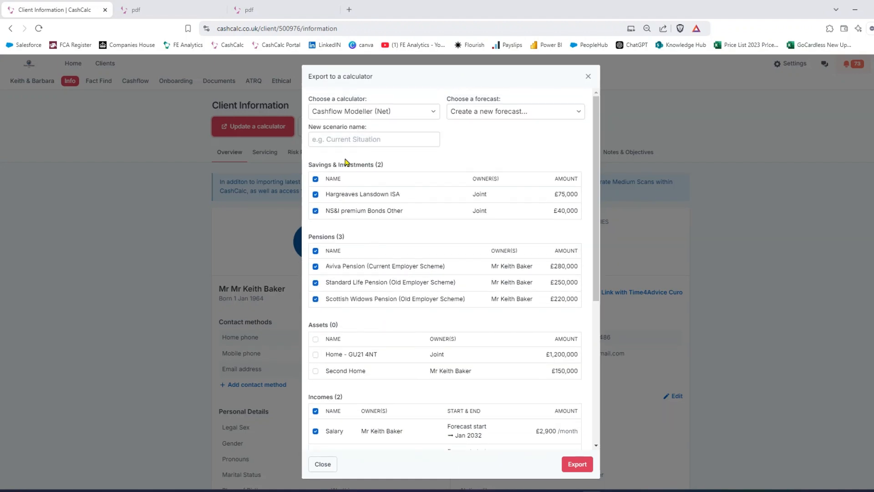
# Set the export calculator to Inheritance Tax Planner and include the Home asset.
pyautogui.click(356, 112)
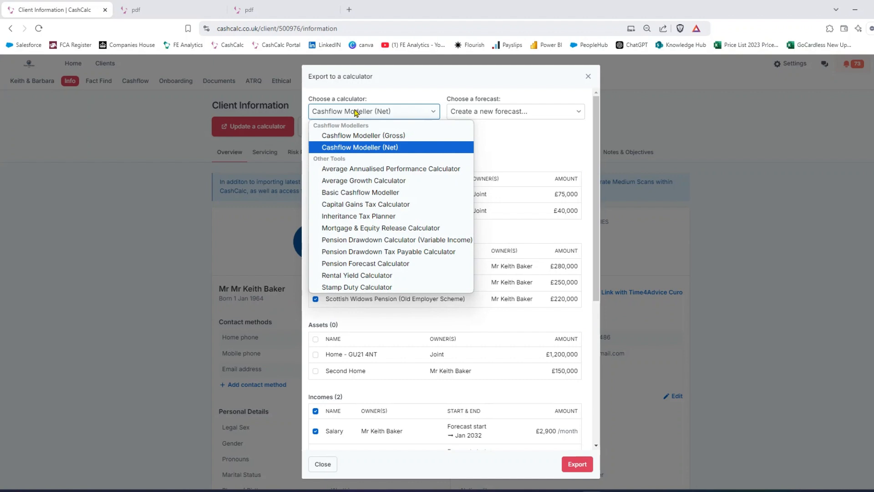
pyautogui.click(388, 217)
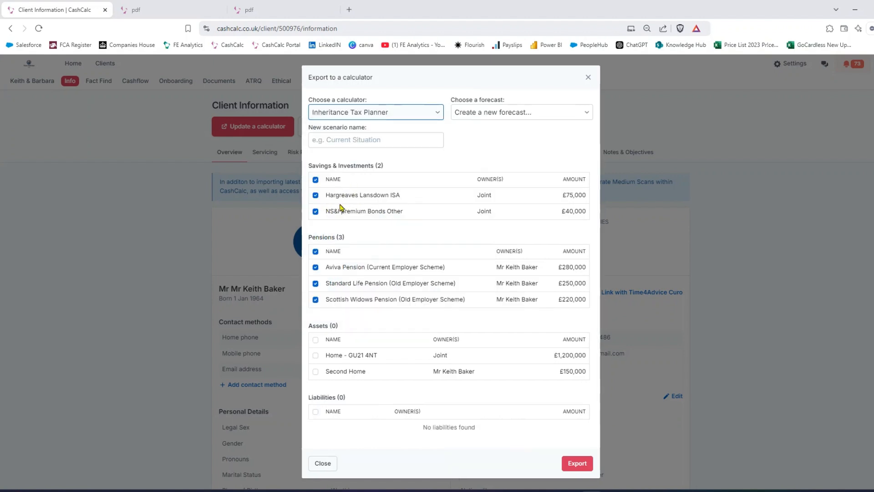
pyautogui.click(315, 355)
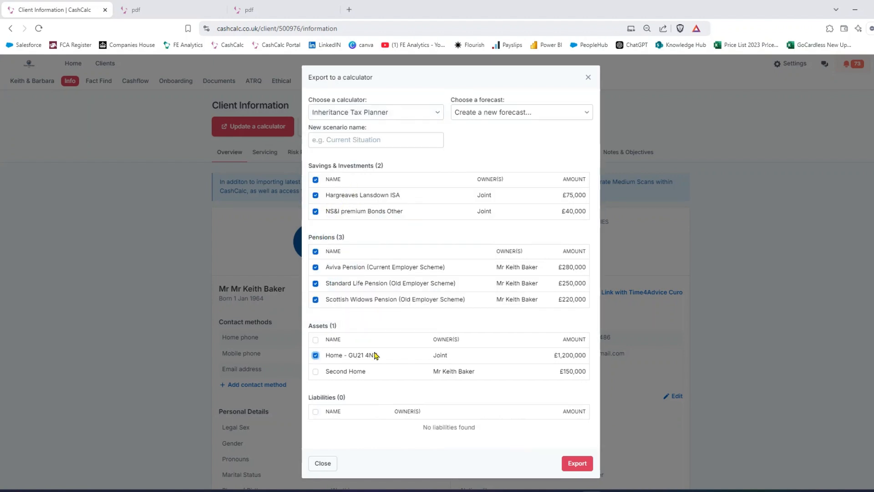
# Switch the export calculator to Capital Gains Tax Calculator and close the export dialog without exporting.
pyautogui.click(344, 118)
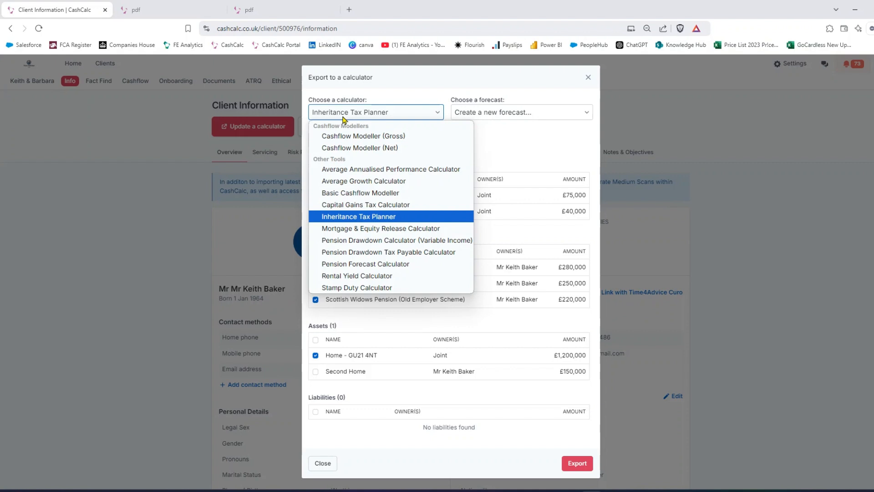
pyautogui.click(388, 205)
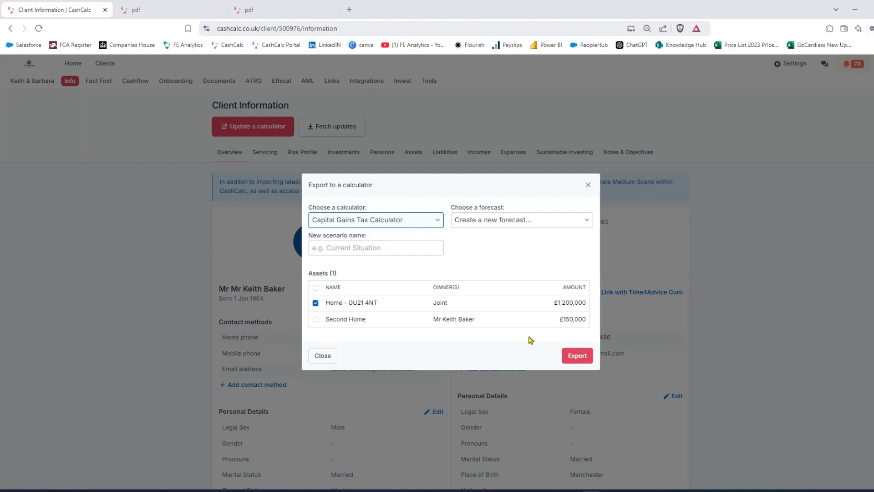
pyautogui.click(588, 184)
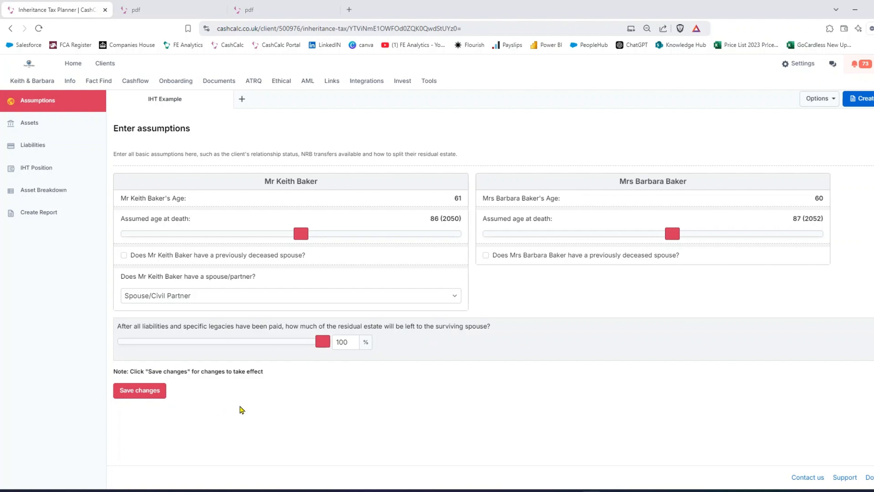
# Open the Hargreaves Lansdown ISA from the Inheritance Tax Planner's assets and review its name, category and current value.
pyautogui.click(32, 123)
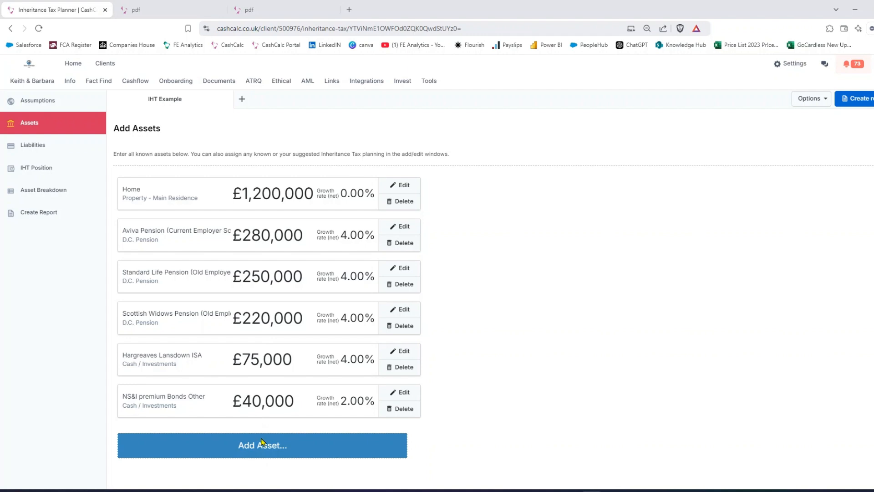
pyautogui.click(400, 352)
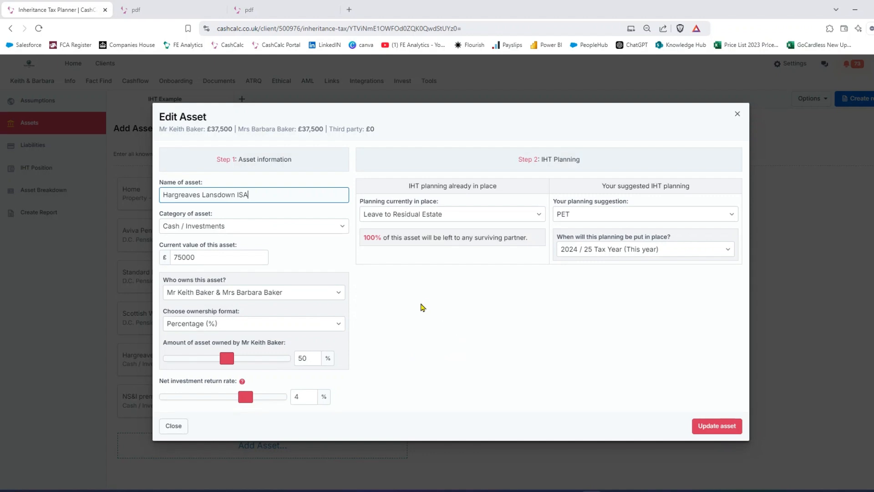
pyautogui.tripleClick(187, 196)
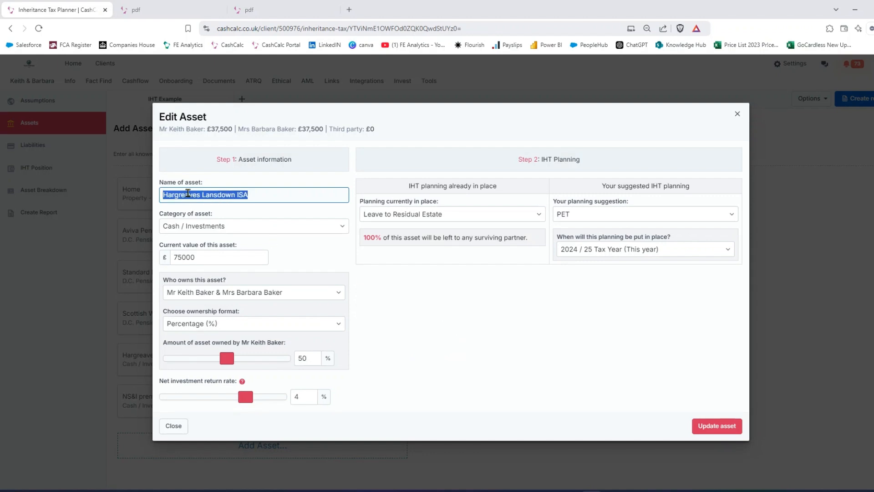
pyautogui.click(212, 229)
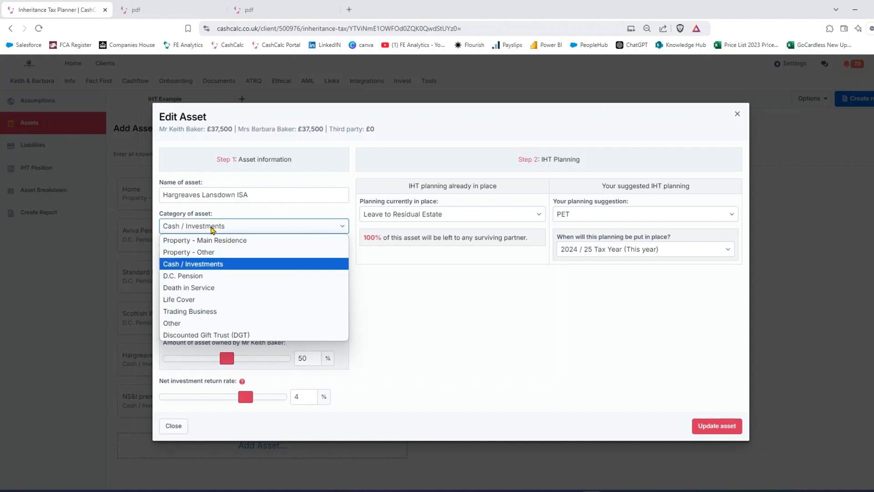
pyautogui.click(222, 265)
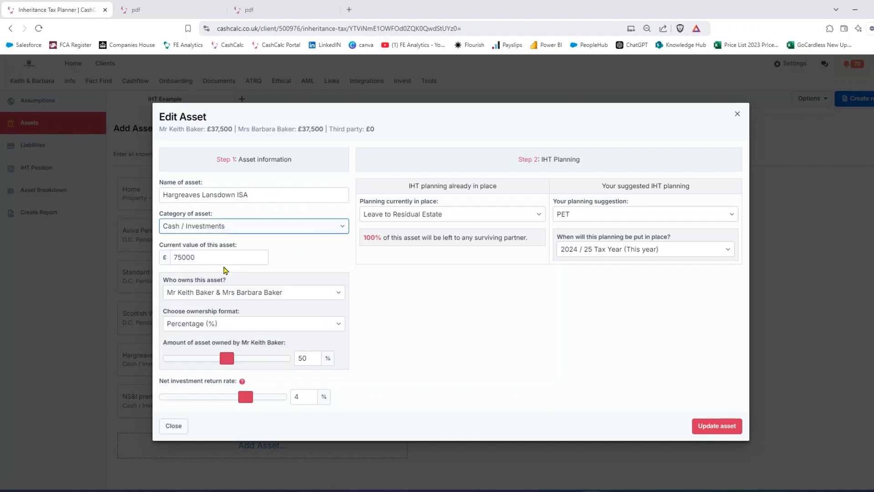
pyautogui.doubleClick(209, 258)
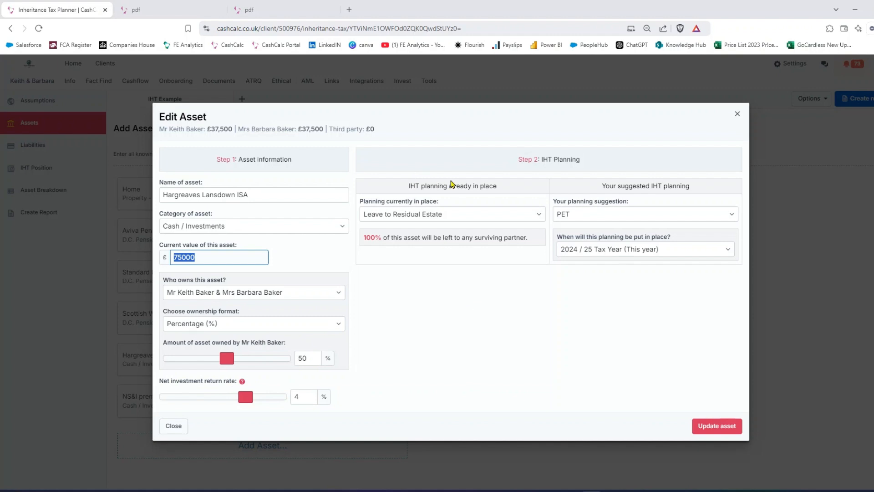
# Review the ISA's existing and suggested IHT planning options, keep Leave to Residual Estate and PET, and close the asset without updating it.
pyautogui.click(433, 218)
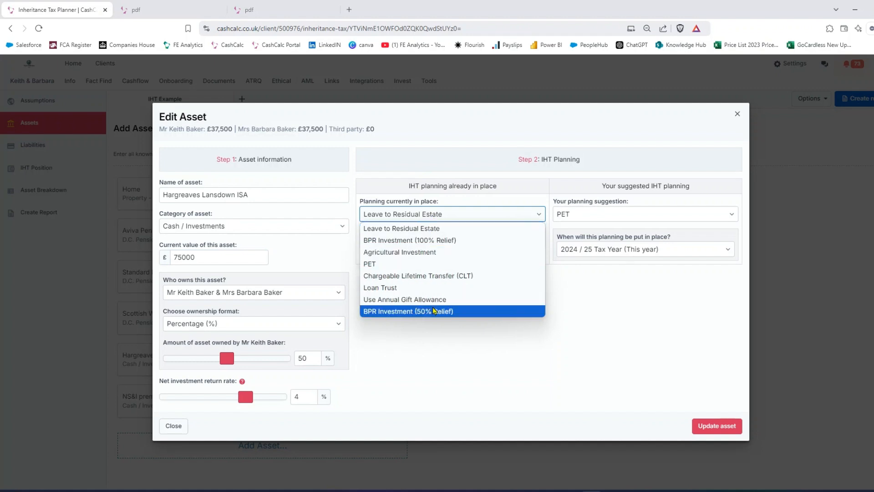
pyautogui.click(428, 229)
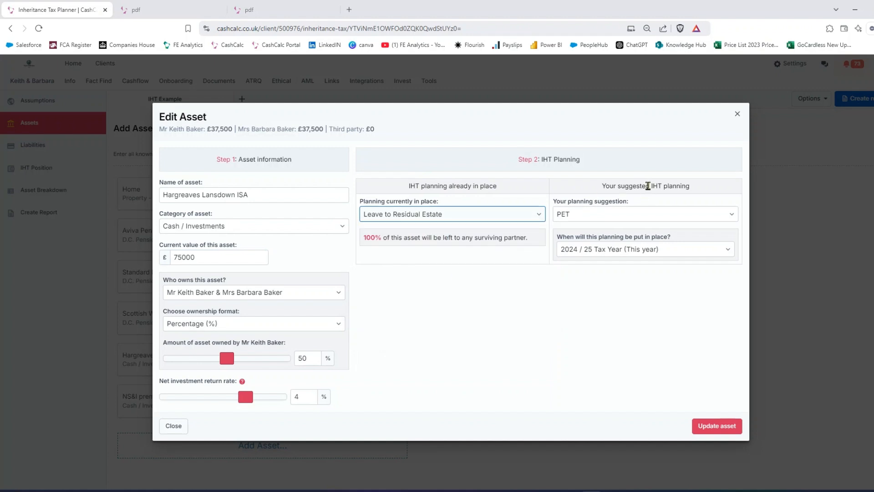
pyautogui.click(658, 217)
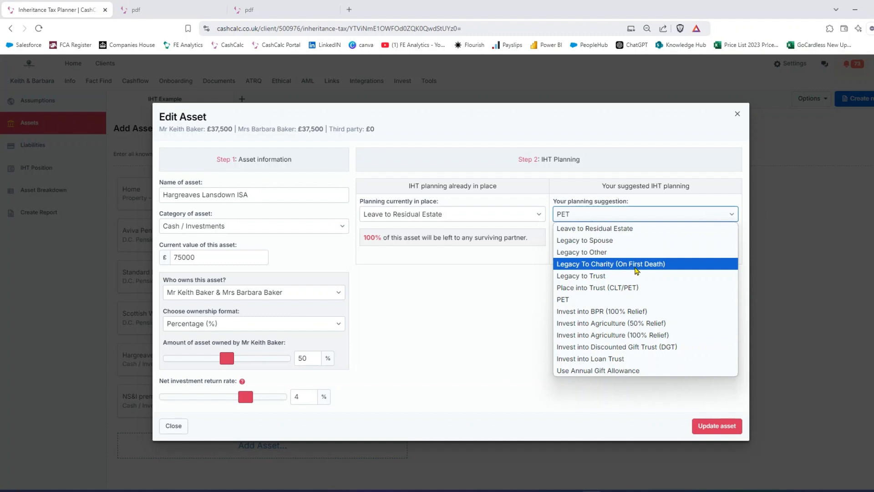
pyautogui.click(613, 303)
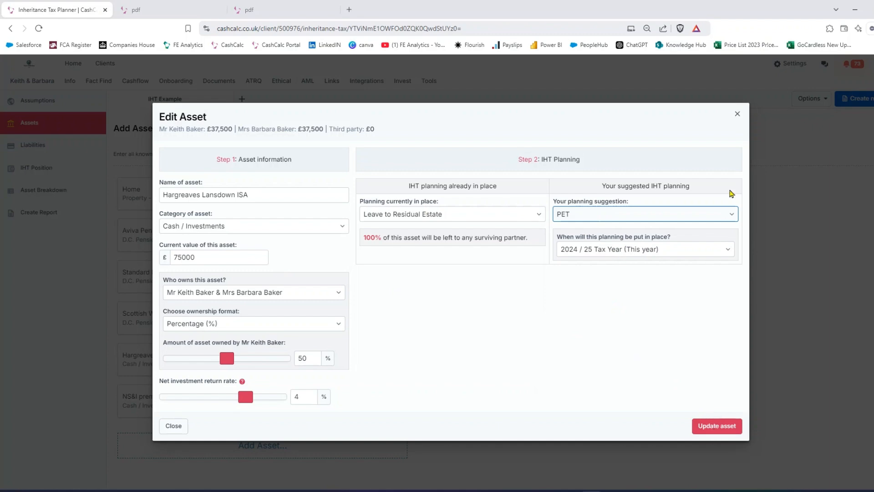
pyautogui.click(737, 114)
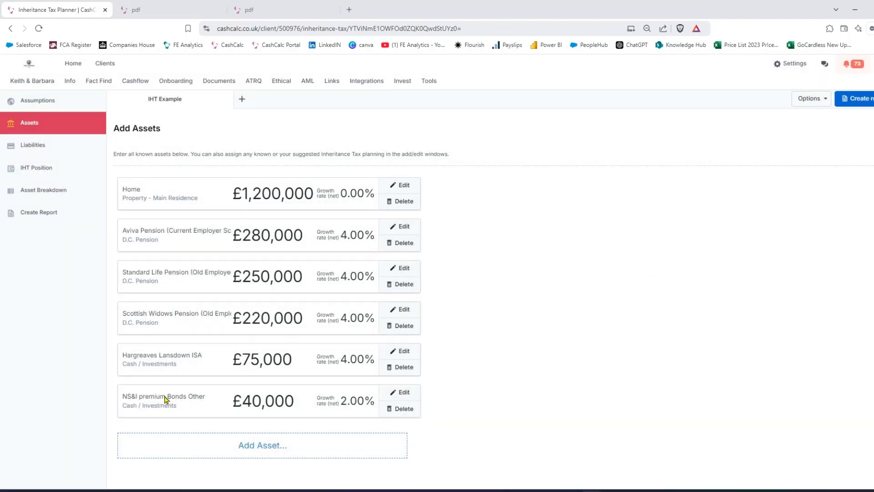
# Check the NS&I premium Bonds asset's details and suggested planning, close it, and view the planner's liabilities.
pyautogui.click(401, 393)
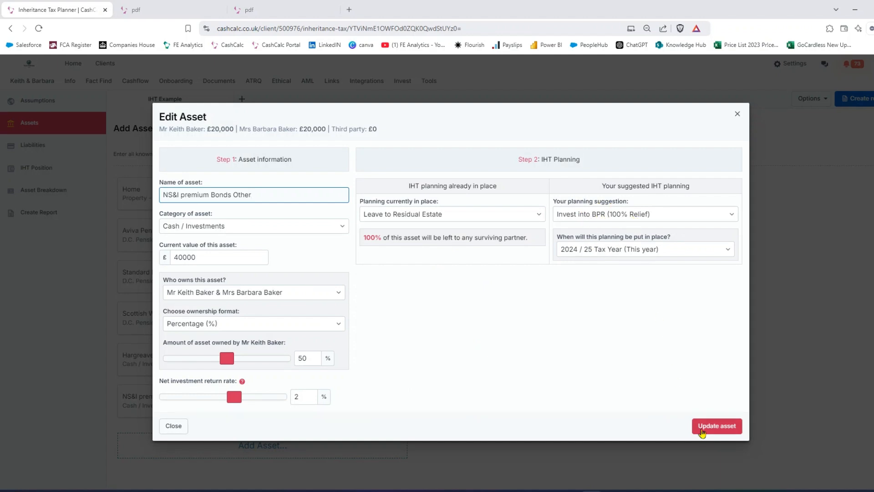
pyautogui.click(737, 114)
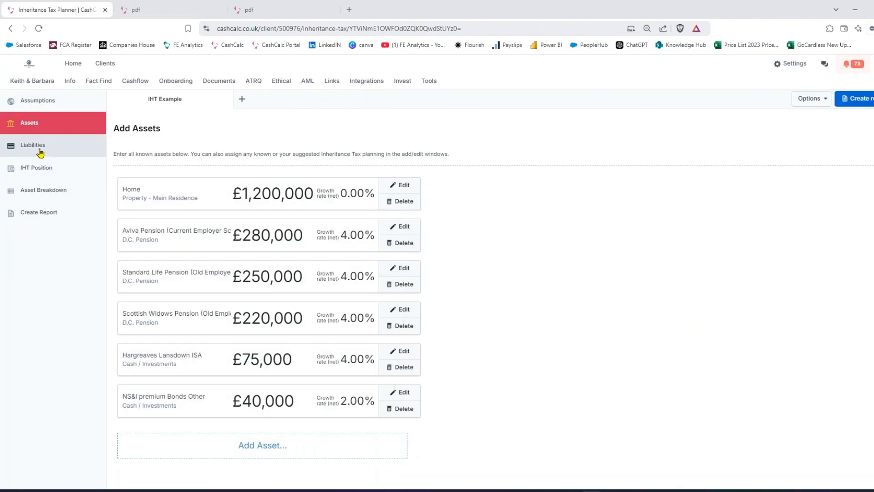
pyautogui.click(41, 153)
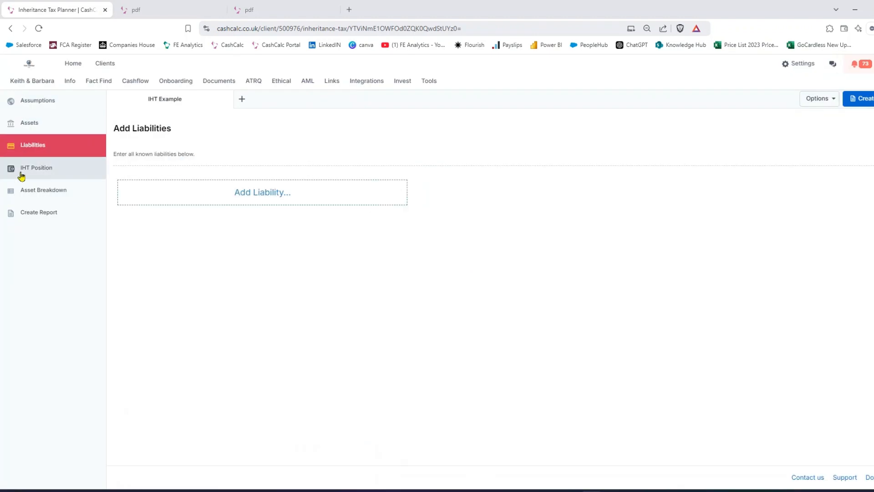
# Examine the inheritance tax position on first and second death, comparing the Before Advice and After Advice figures.
pyautogui.click(39, 175)
pyautogui.moveTo(329, 262)
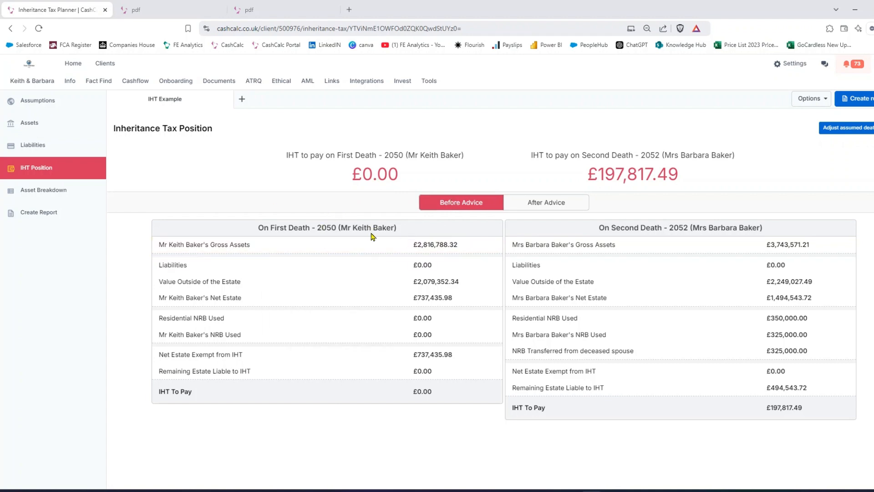
pyautogui.moveTo(356, 246)
pyautogui.moveTo(599, 178); pyautogui.dragTo(680, 180)
pyautogui.click(741, 176)
pyautogui.click(543, 204)
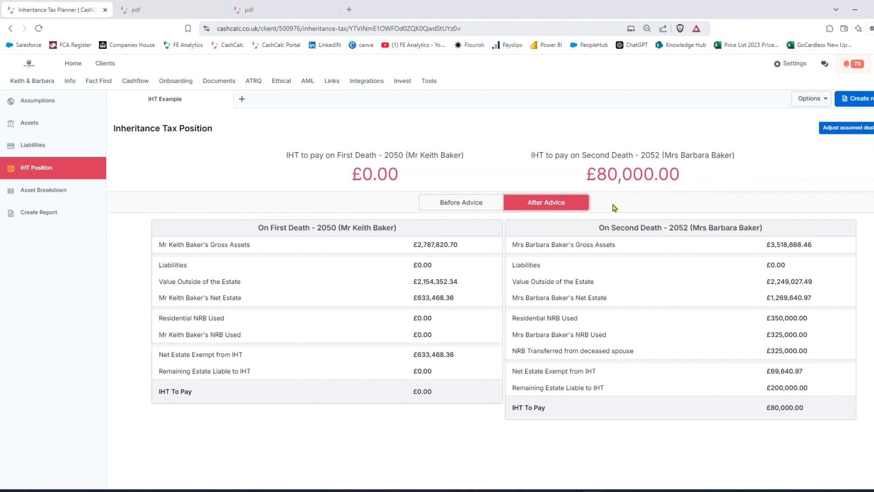
# View the asset breakdown and the report's content options, and close the report dialog without generating a PDF.
pyautogui.click(43, 197)
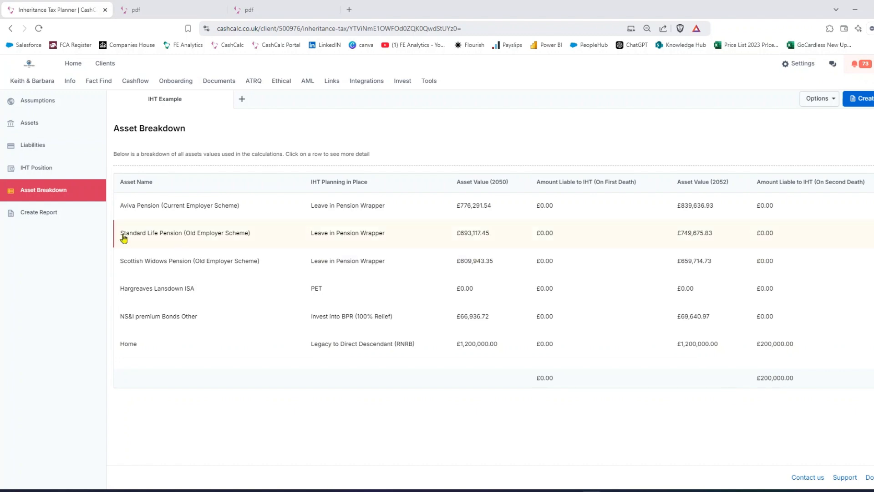
pyautogui.click(51, 220)
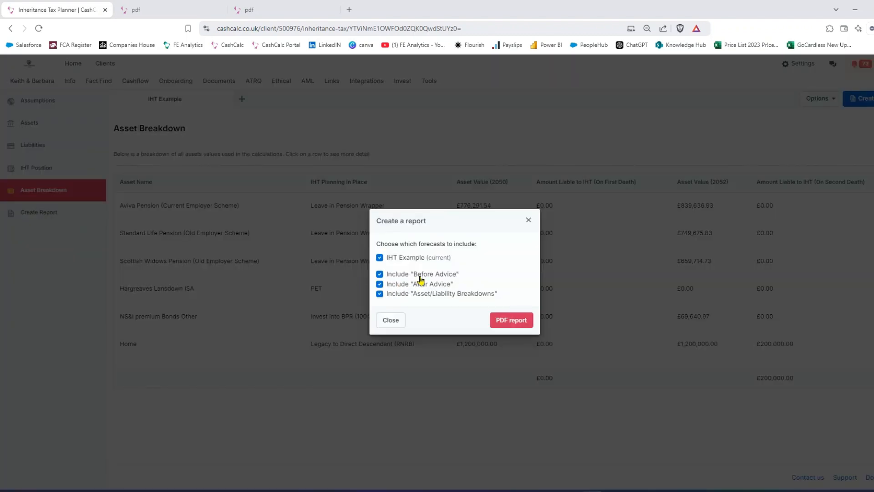
pyautogui.click(527, 221)
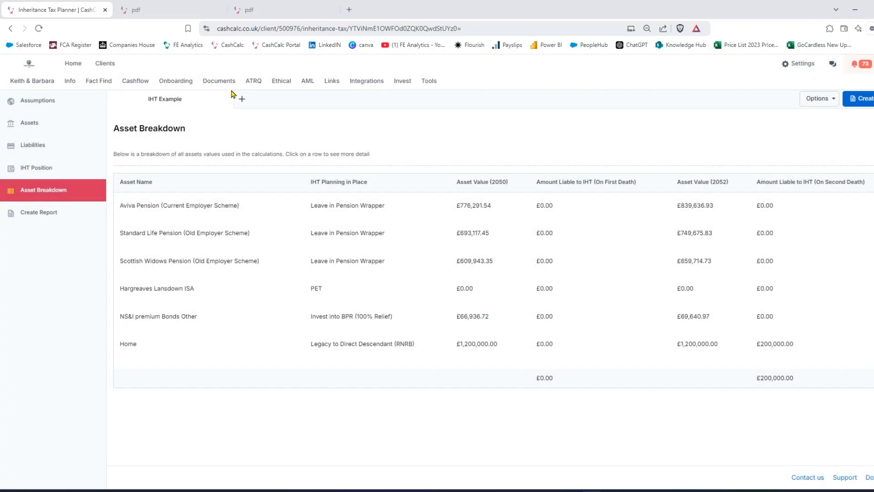
# Read through the existing Inheritance Tax Planning PDF report, including its assumptions, included assets and position before advice.
pyautogui.click(149, 11)
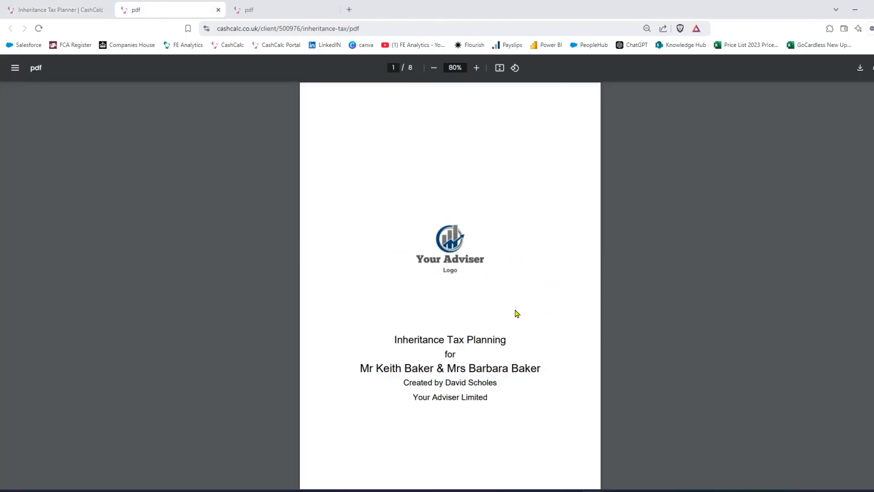
pyautogui.scroll(-4, 552, 331)
pyautogui.scroll(-10, 552, 331)
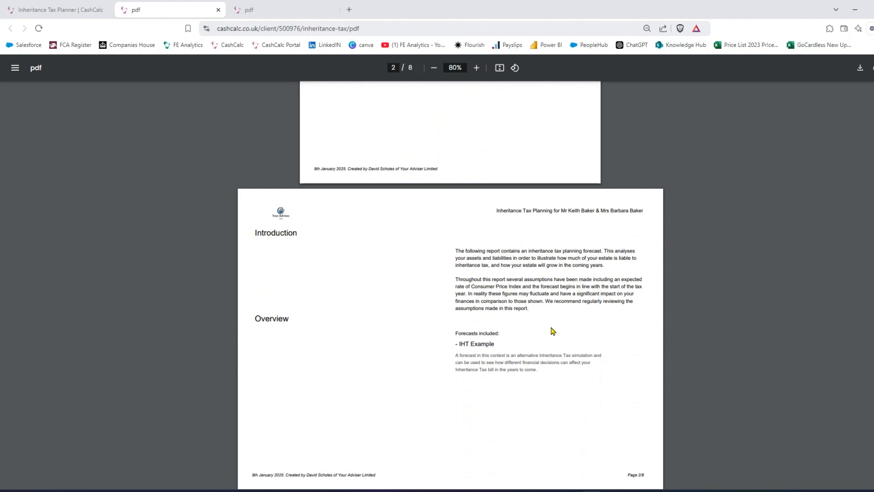
pyautogui.scroll(-10, 553, 331)
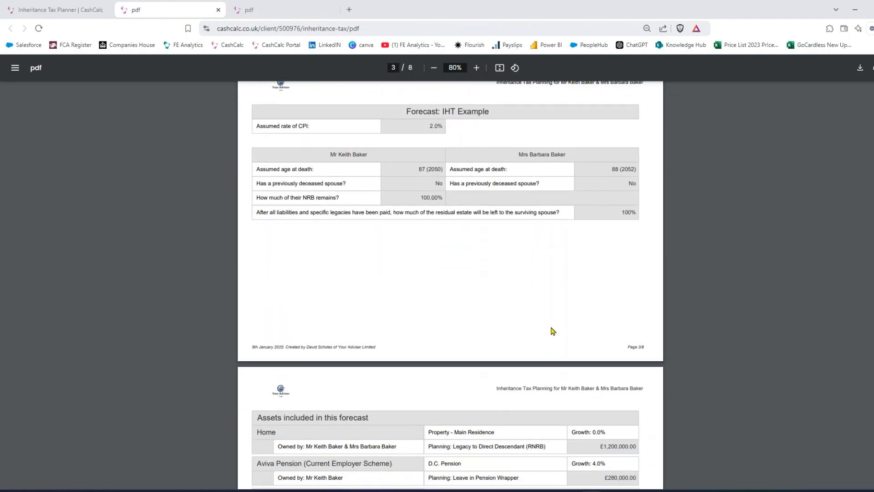
pyautogui.scroll(-11, 553, 331)
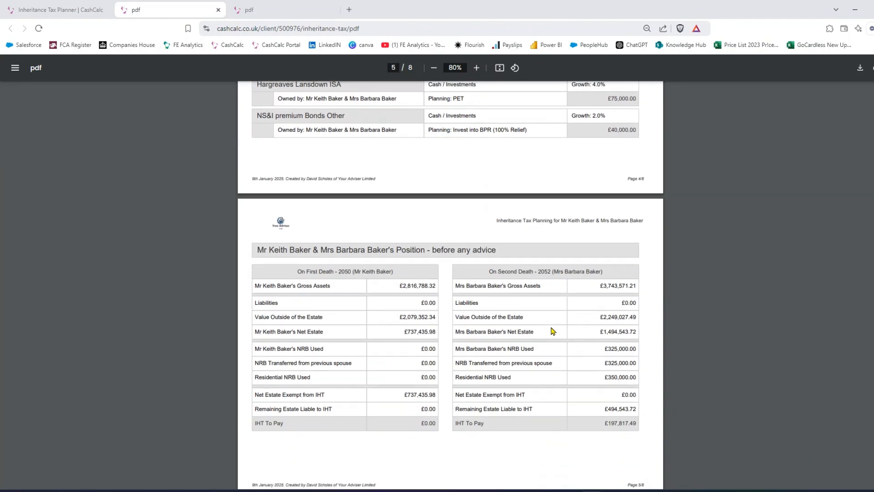
pyautogui.scroll(-12, 552, 331)
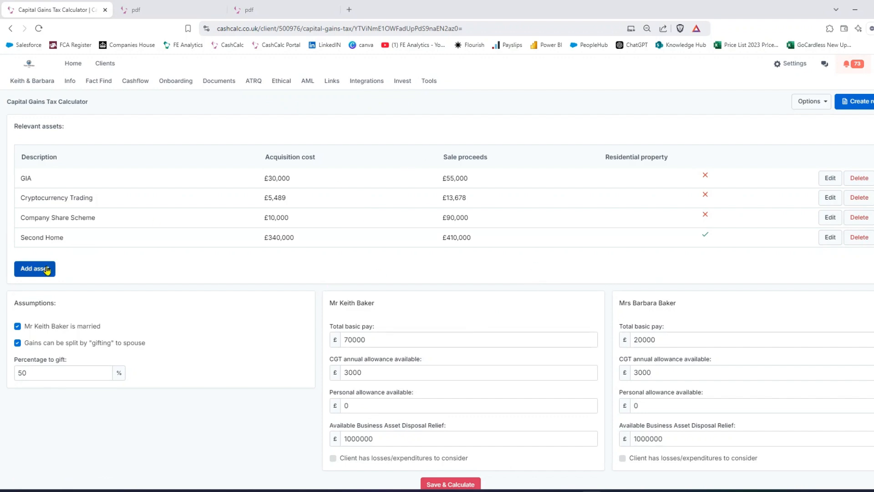
# Look over the Capital Gains Tax Calculator's relevant assets, assumptions, both spouses' income and allowance inputs, and results overview.
pyautogui.scroll(-2, 320, 203)
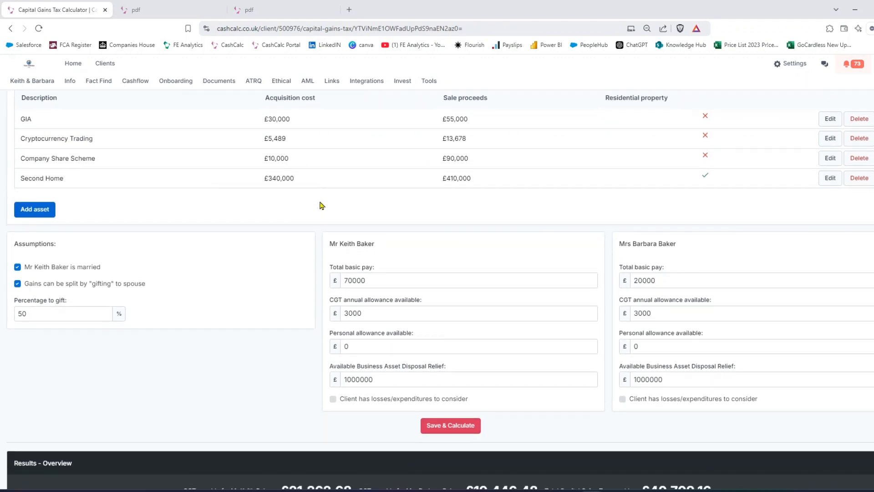
pyautogui.scroll(-5, 436, 250)
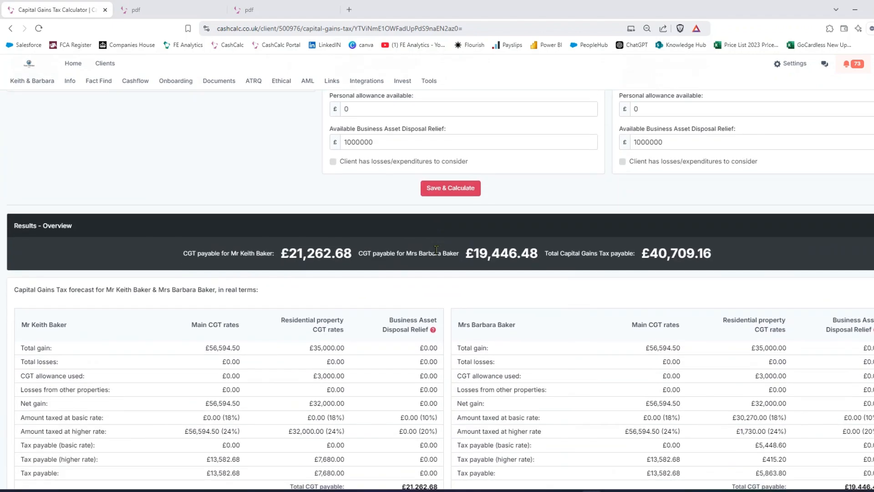
pyautogui.scroll(7, 435, 250)
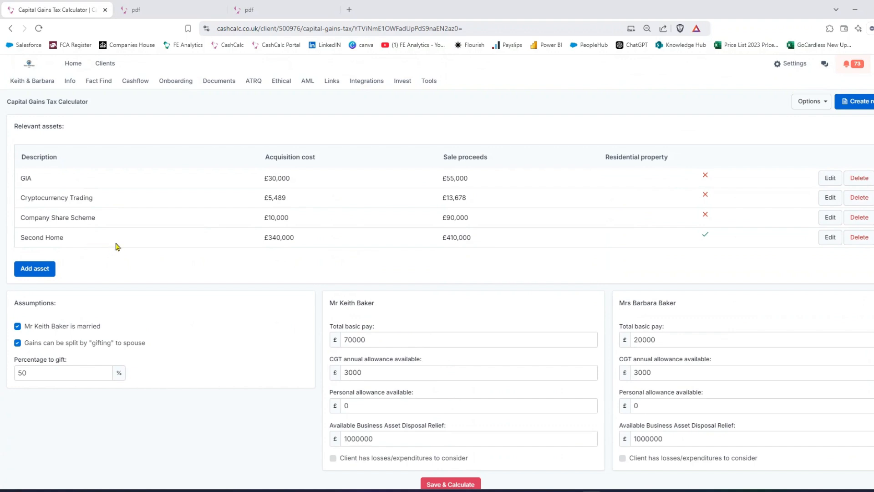
# Start a new asset and enable Residential property and Qualifies for Partial Private Residence Relief to view the purchase, sale and residence date fields.
pyautogui.click(29, 273)
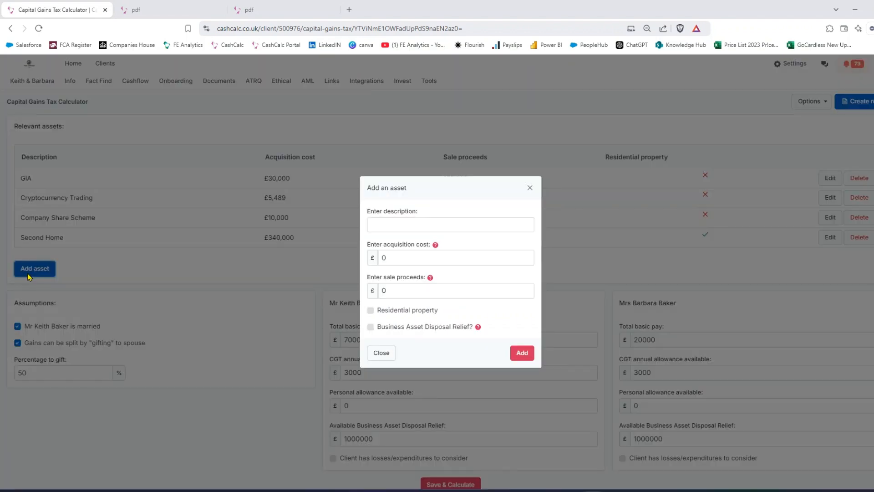
pyautogui.click(389, 223)
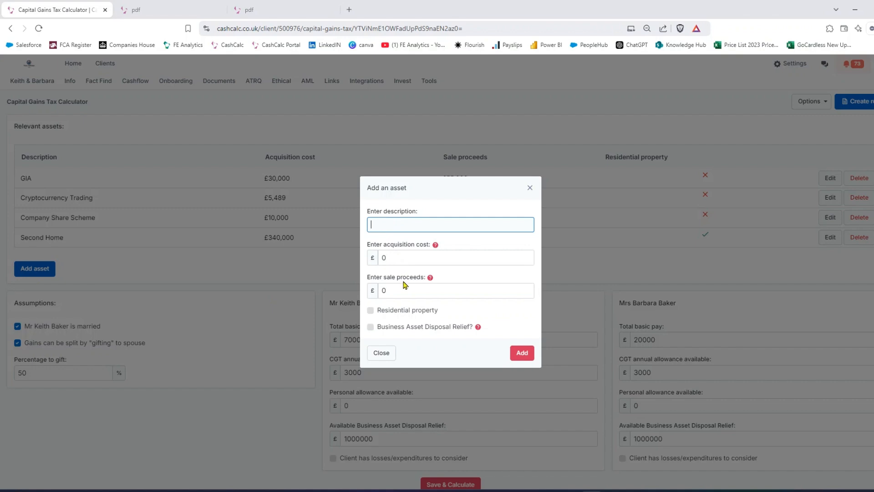
pyautogui.click(370, 311)
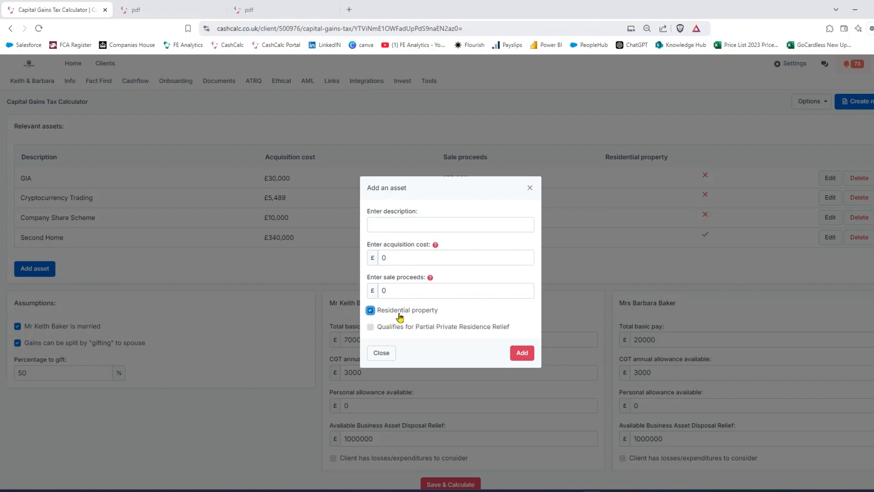
pyautogui.click(370, 328)
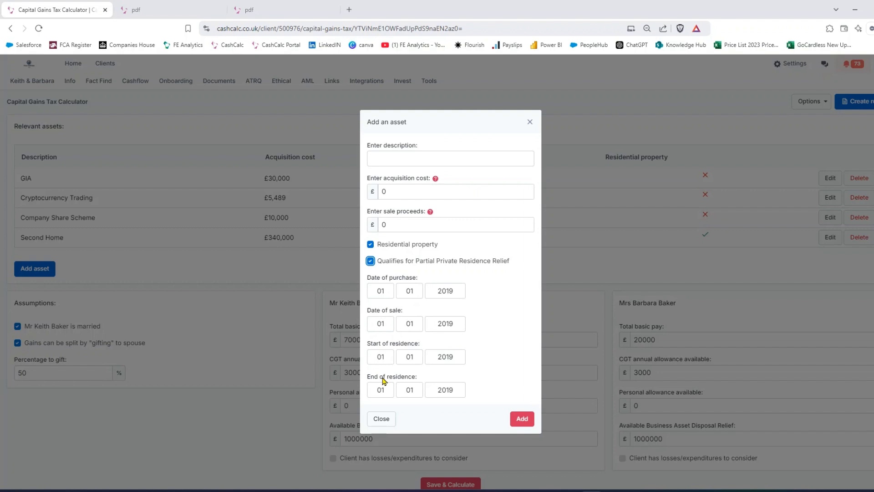
# Turn off both residential options in the asset form, enable Business Asset Disposal Relief, and close the form without adding the asset.
pyautogui.click(370, 261)
pyautogui.click(371, 309)
pyautogui.click(371, 329)
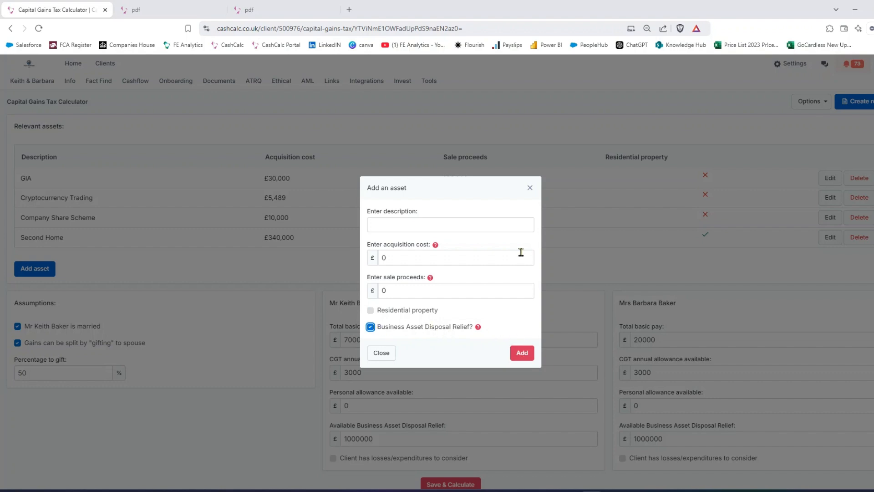
pyautogui.click(530, 187)
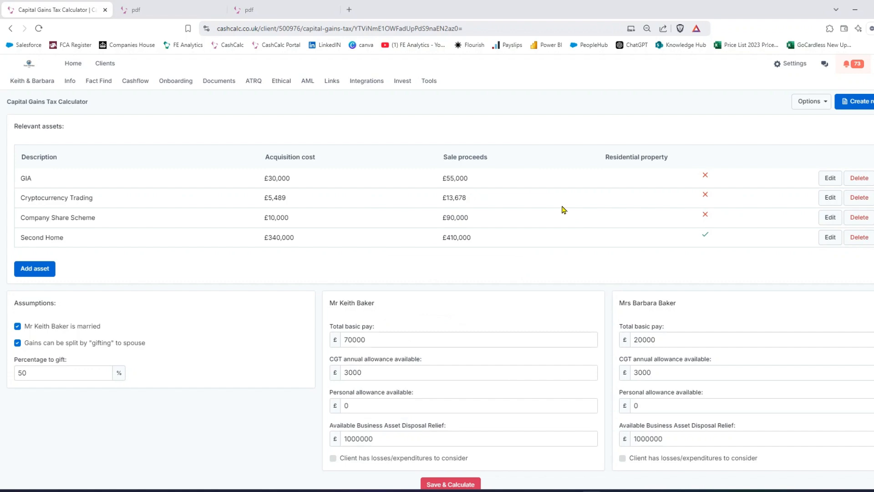
# Examine the capital gains tax results, including each spouse's tax payable and the forecast breakdown by CGT rate, and return to the asset list.
pyautogui.scroll(-2, 564, 209)
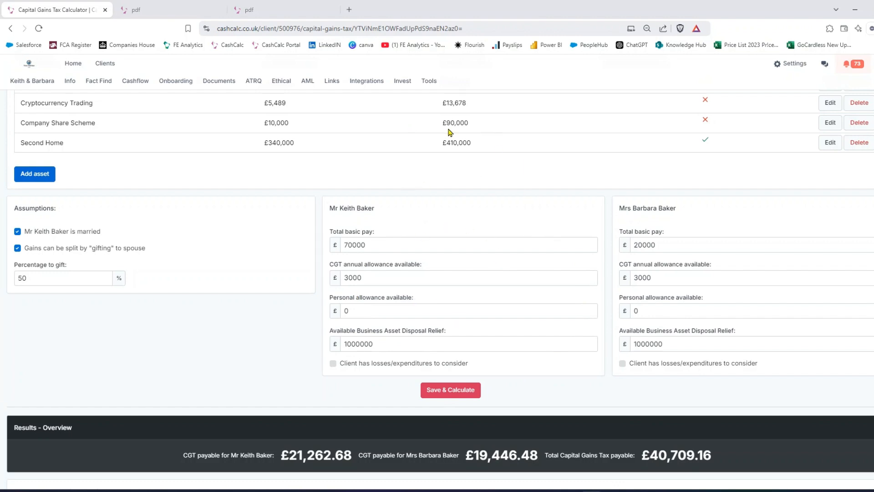
pyautogui.scroll(-6, 459, 209)
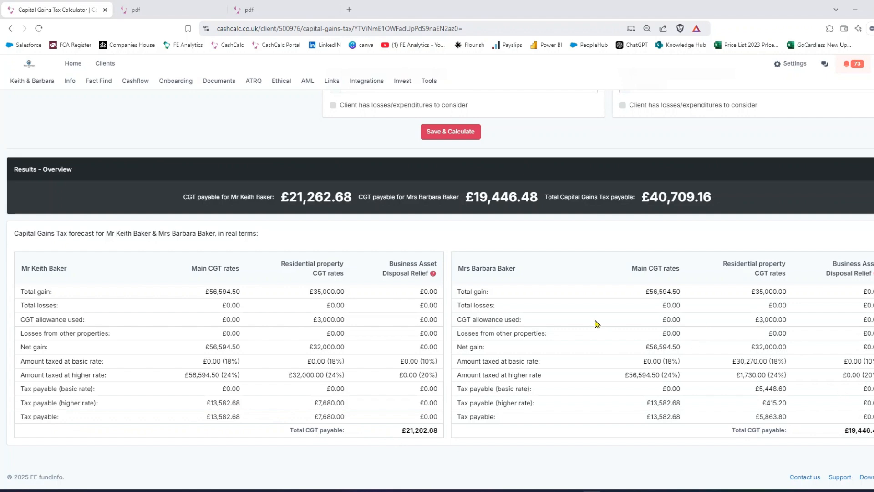
pyautogui.scroll(2, 588, 277)
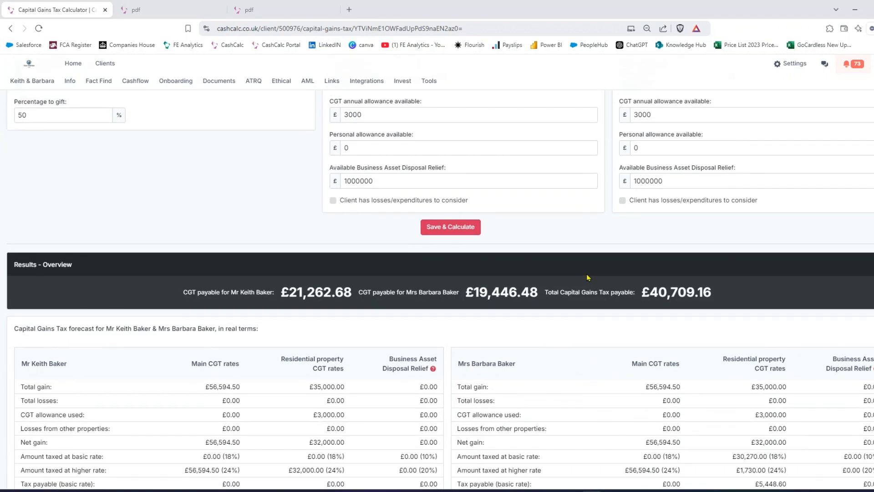
pyautogui.scroll(5, 587, 276)
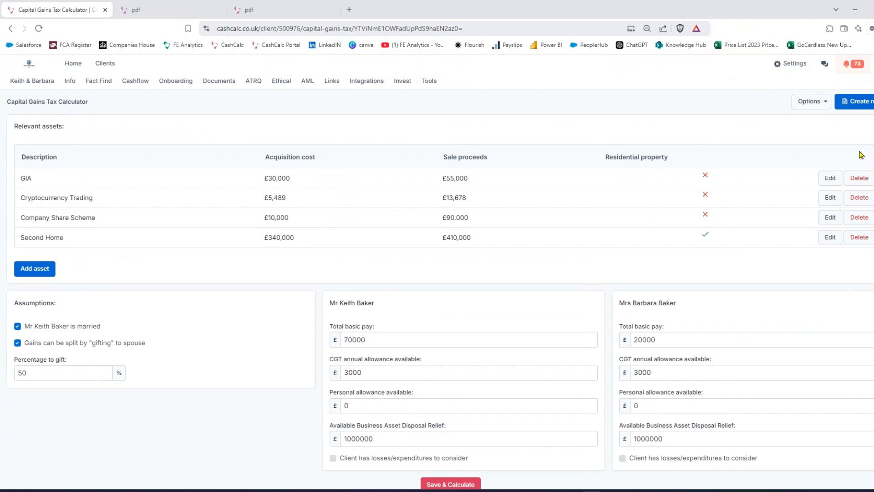
# View the report creation options, and read through the existing Capital Gains Tax Forecast PDF's assets, assumptions, outputs and breakdown.
pyautogui.click(858, 102)
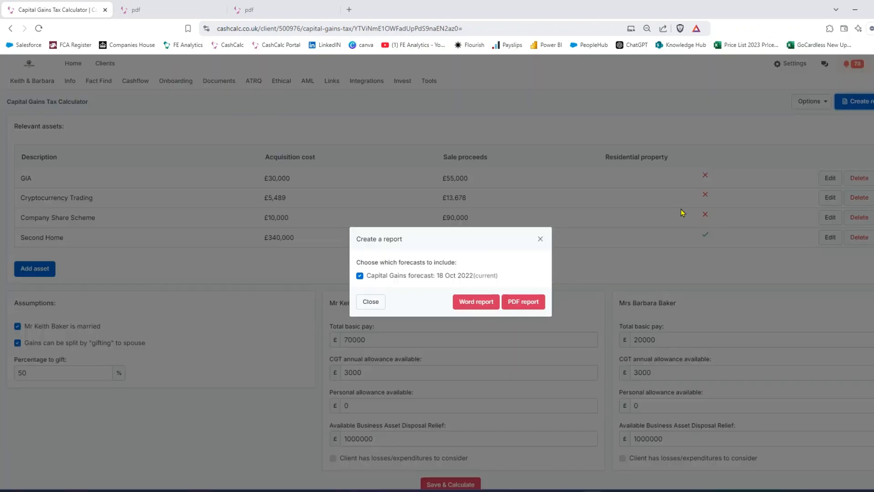
pyautogui.click(287, 9)
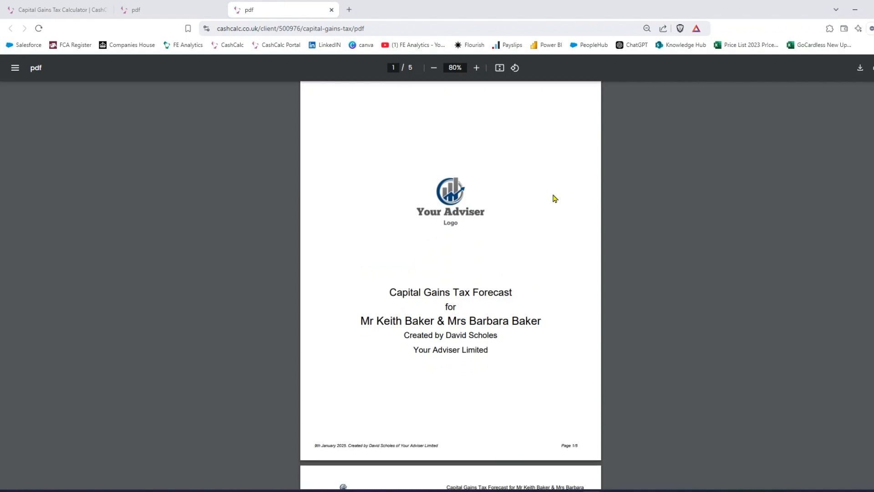
pyautogui.scroll(-2, 562, 269)
pyautogui.scroll(-3, 562, 269)
pyautogui.scroll(-3, 561, 268)
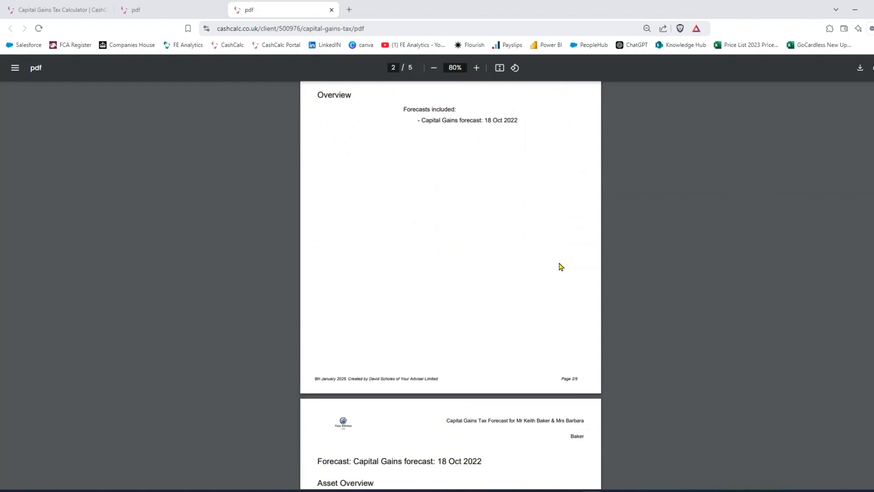
pyautogui.scroll(-13, 561, 267)
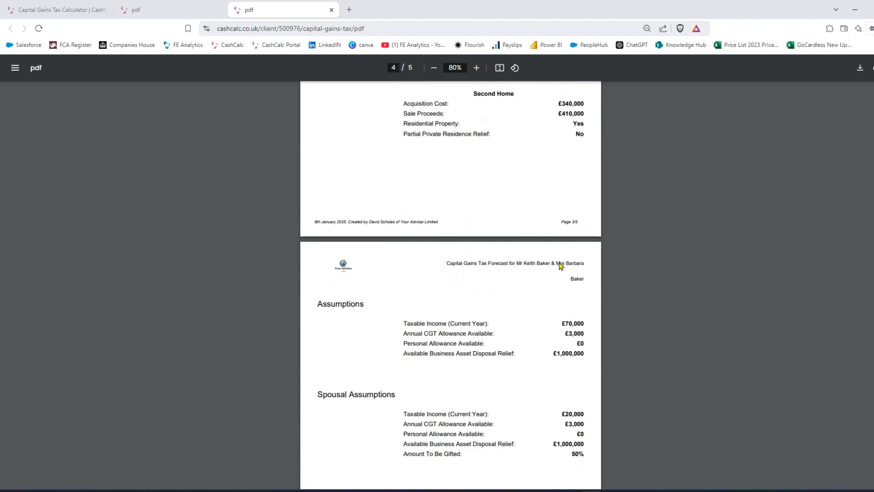
pyautogui.scroll(-9, 561, 267)
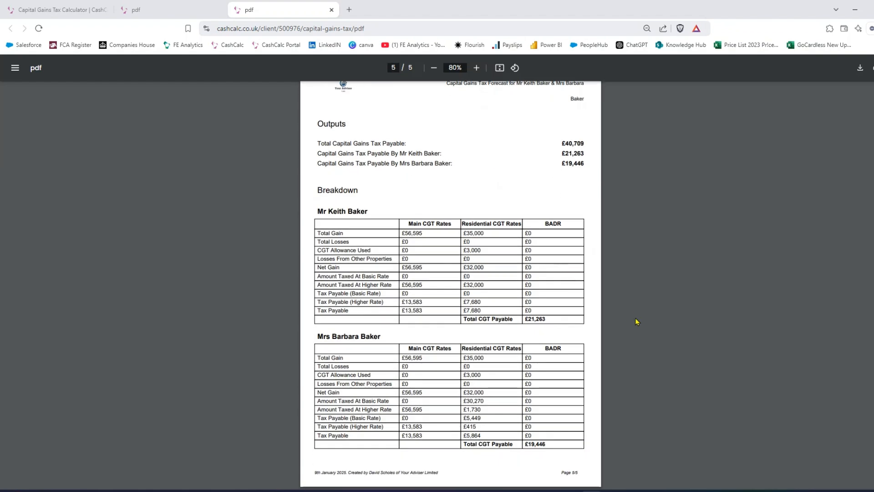